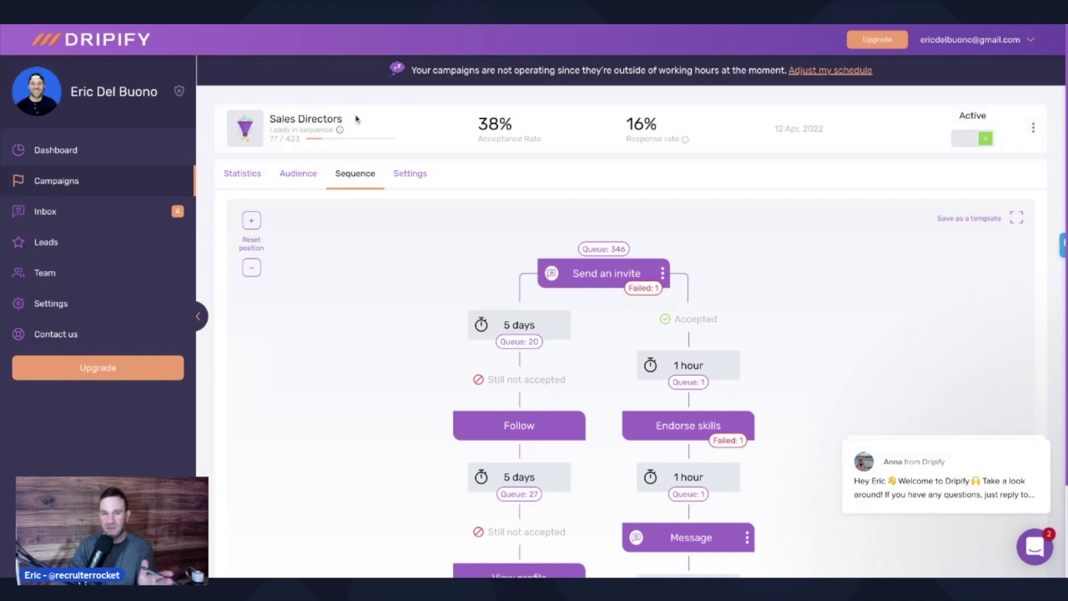
Step: Open the Send an invite step's personalized note greeting leads by first name
click(602, 278)
text(Hey %%first_name%%, love connecting with leaders in sales. Would love to follow you along, have a good quarter over there, cheers)
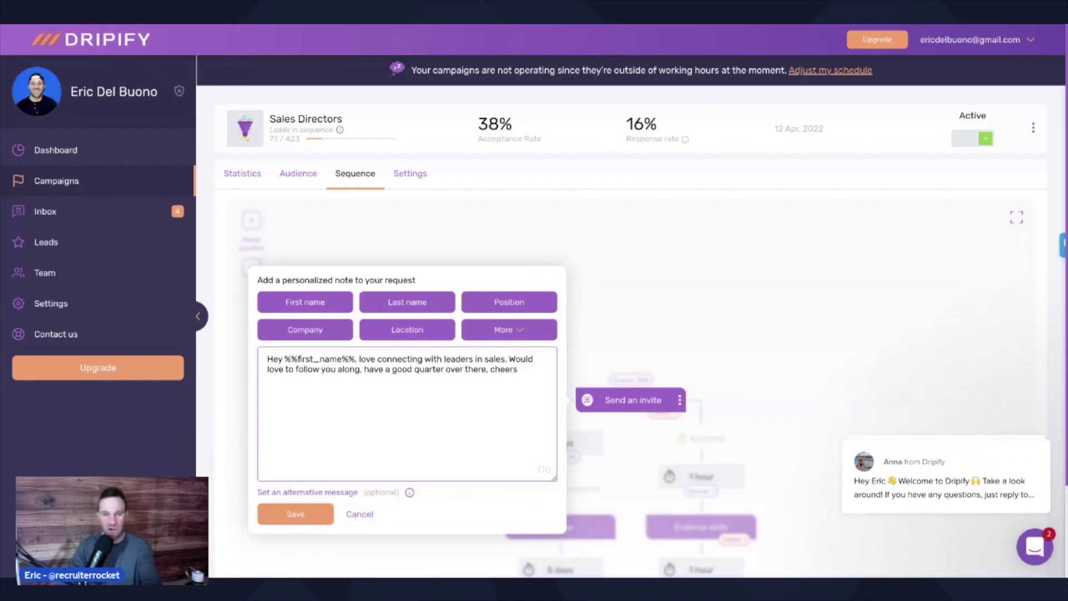
Step: Close the invite note dialog and return to the Sales Directors sequence flowchart
click(685, 315)
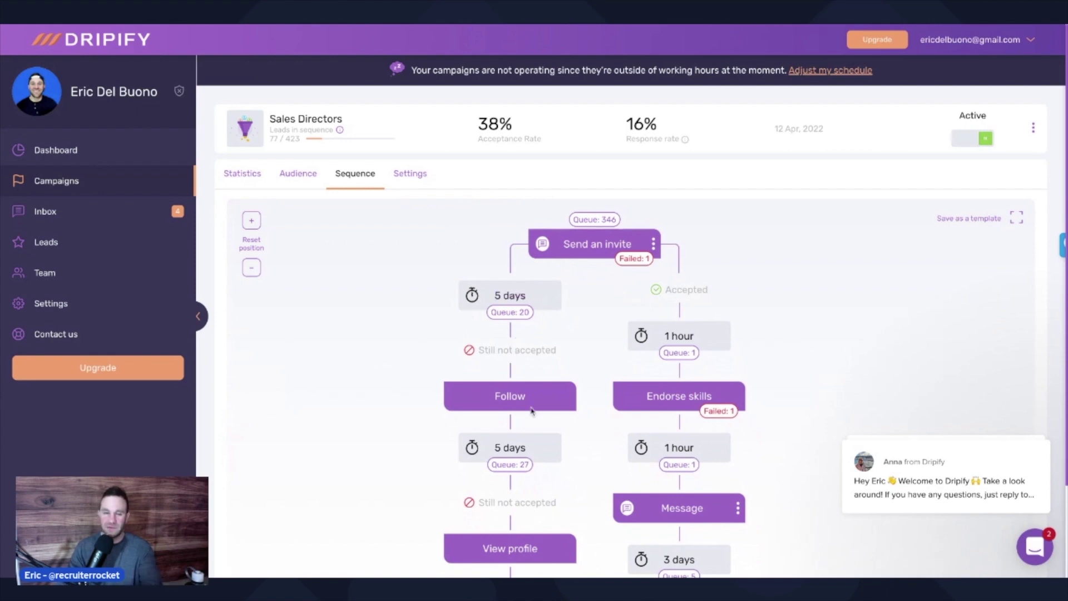
scroll(590, 394, down, 2)
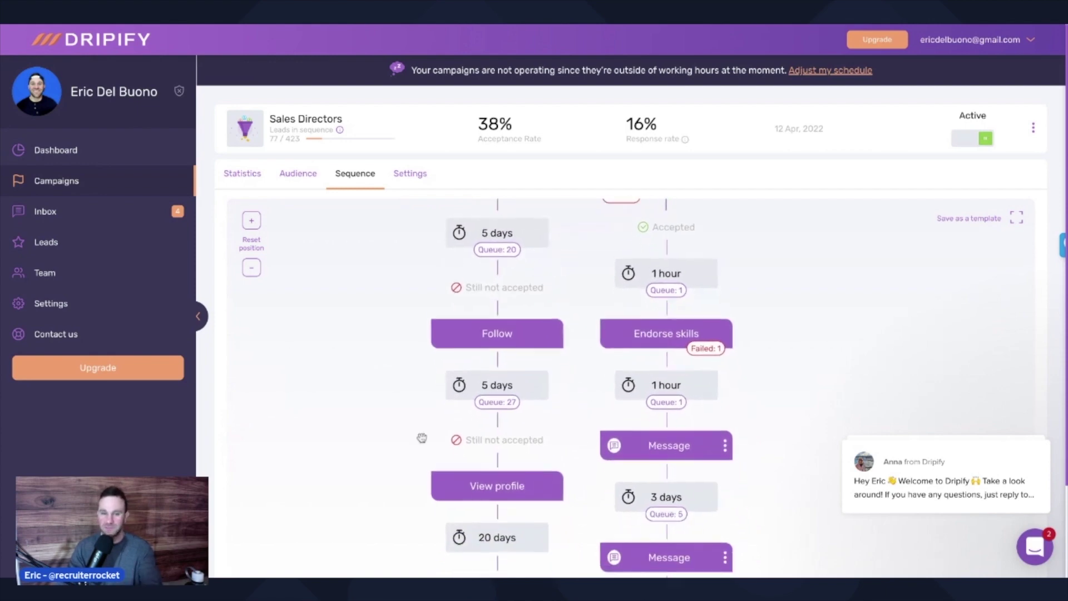
scroll(423, 505, down, 3)
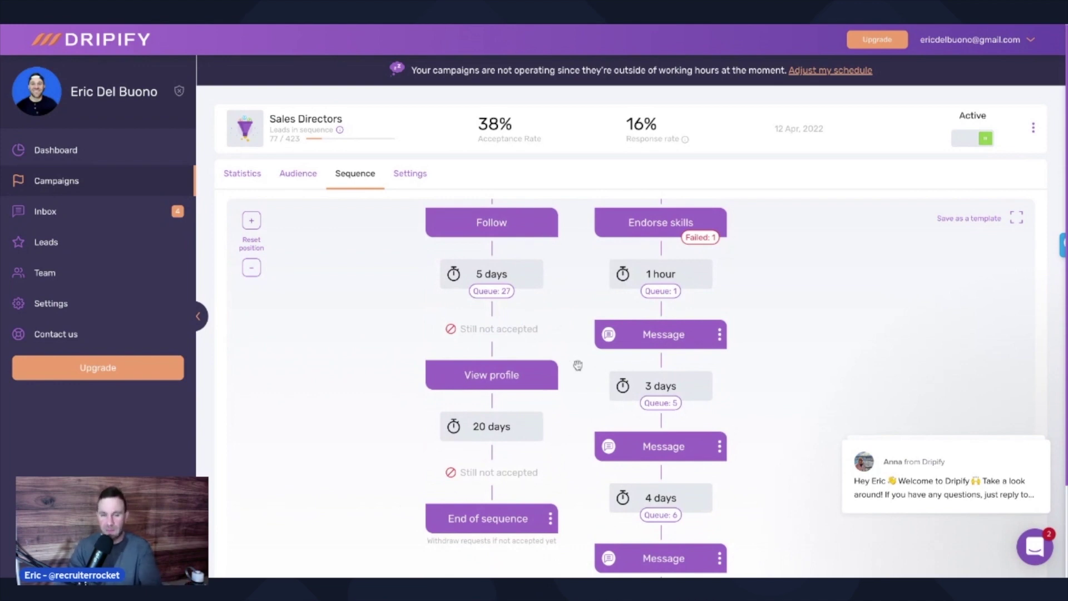
drag(578, 367, 555, 491)
scroll(833, 325, down, 1)
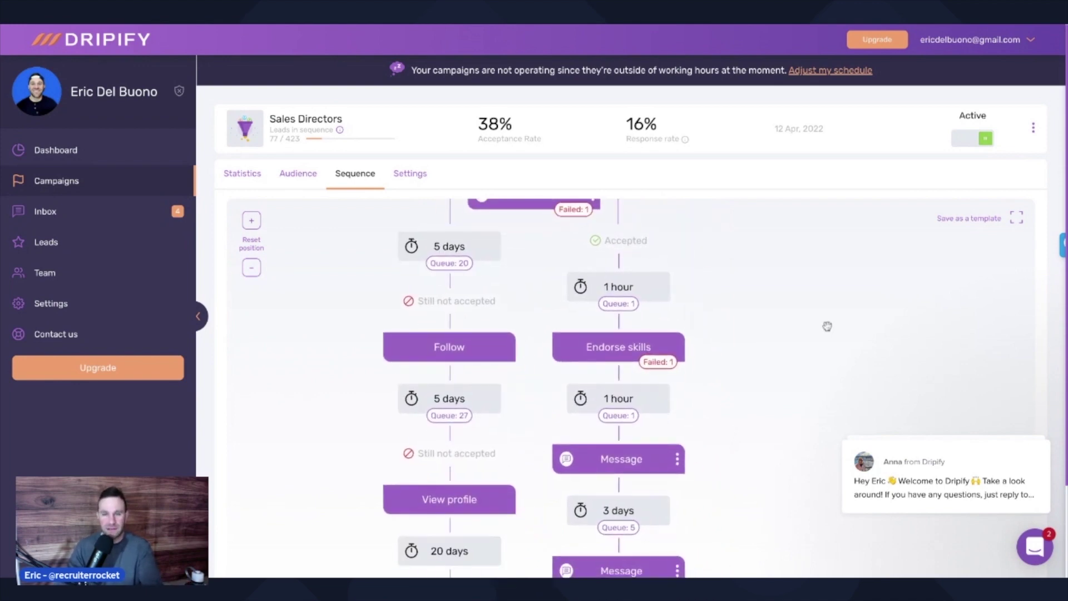
scroll(828, 327, up, 1)
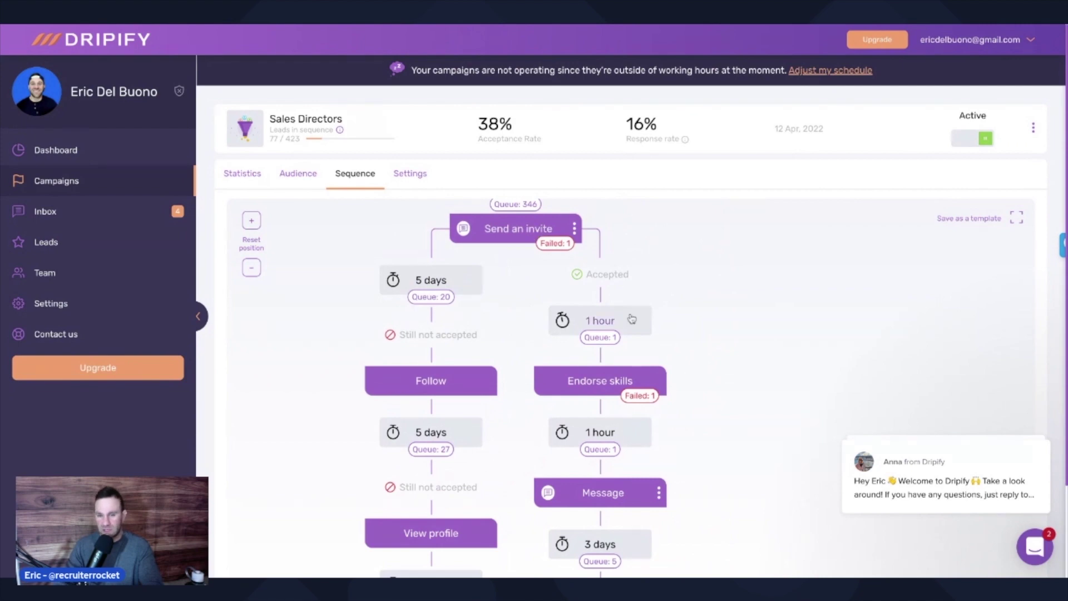
scroll(709, 362, down, 1)
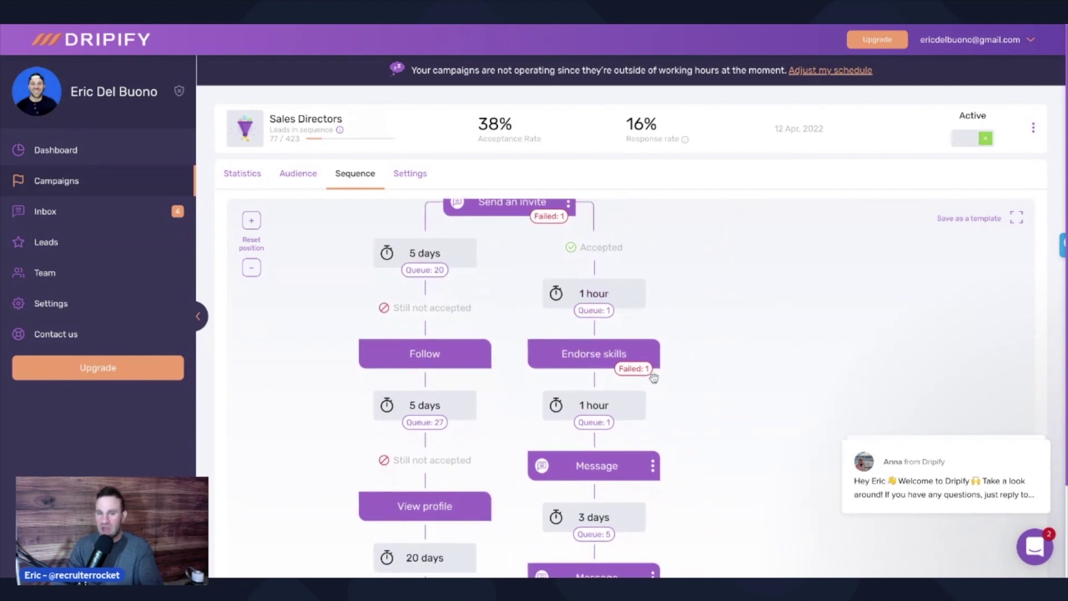
scroll(740, 381, down, 1)
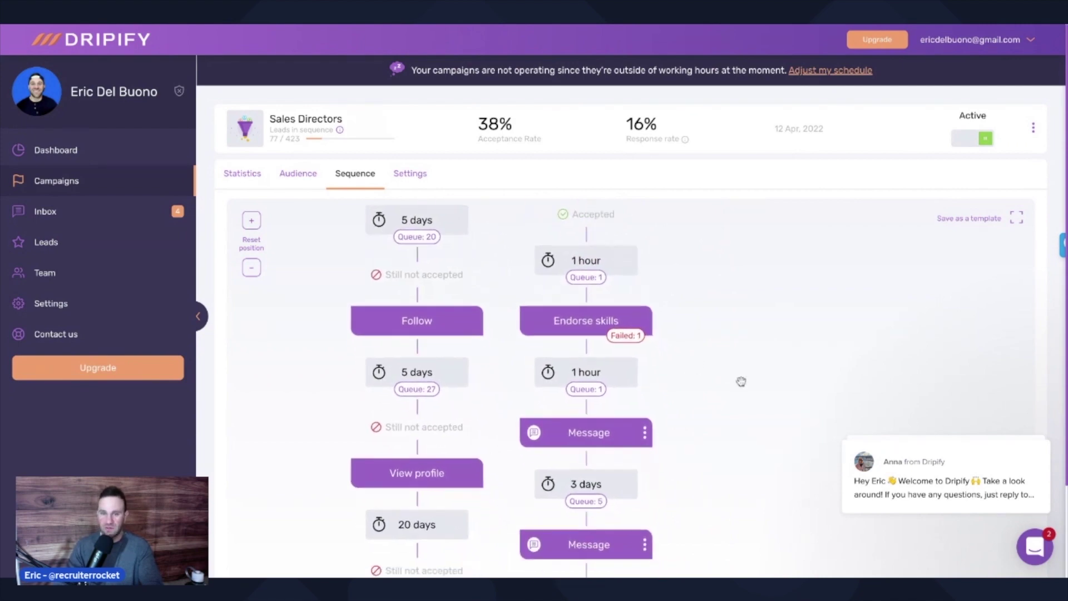
scroll(634, 399, down, 1)
click(551, 418)
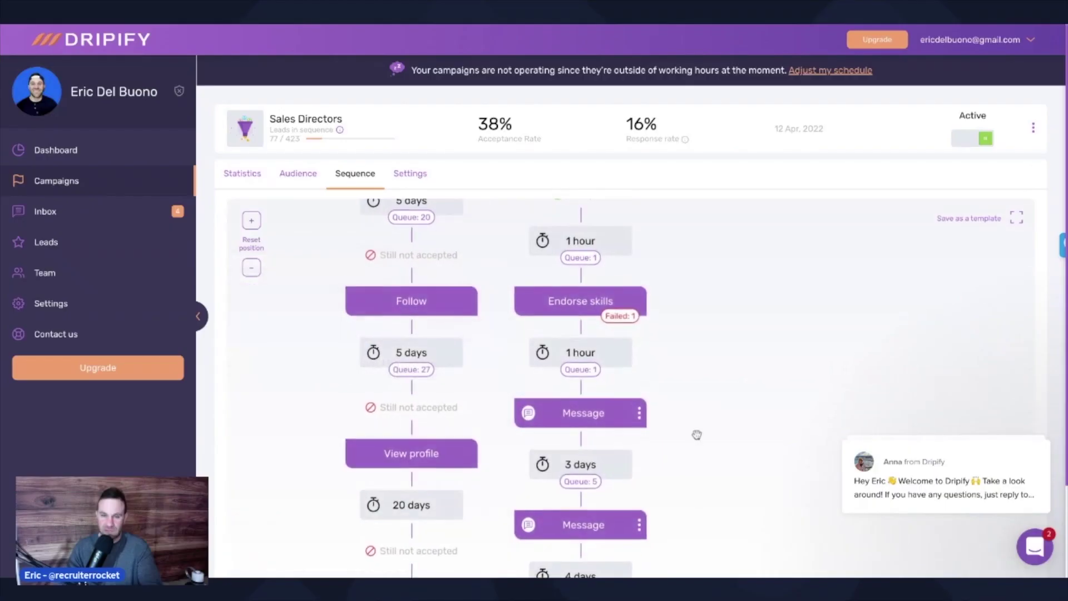
scroll(697, 434, down, 3)
scroll(697, 434, down, 1)
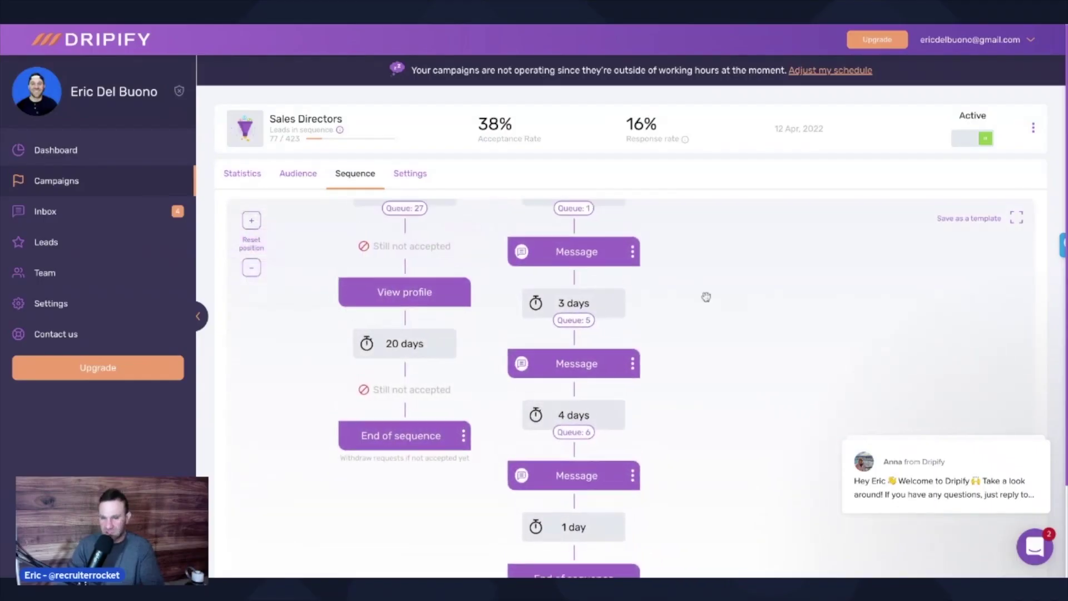
scroll(706, 297, up, 3)
scroll(725, 291, up, 2)
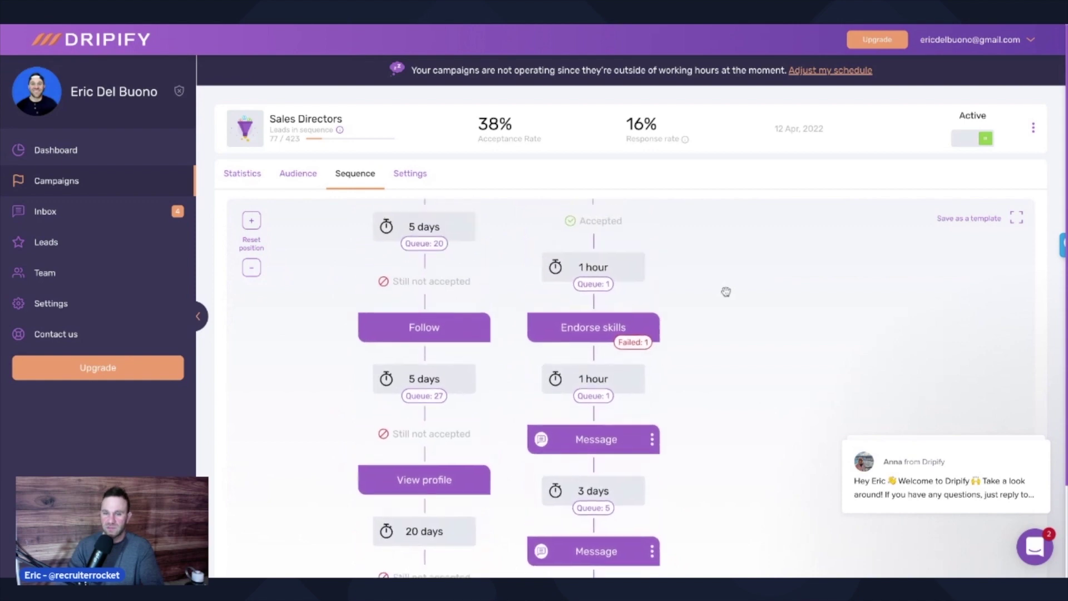
scroll(726, 291, up, 1)
drag(727, 291, 743, 327)
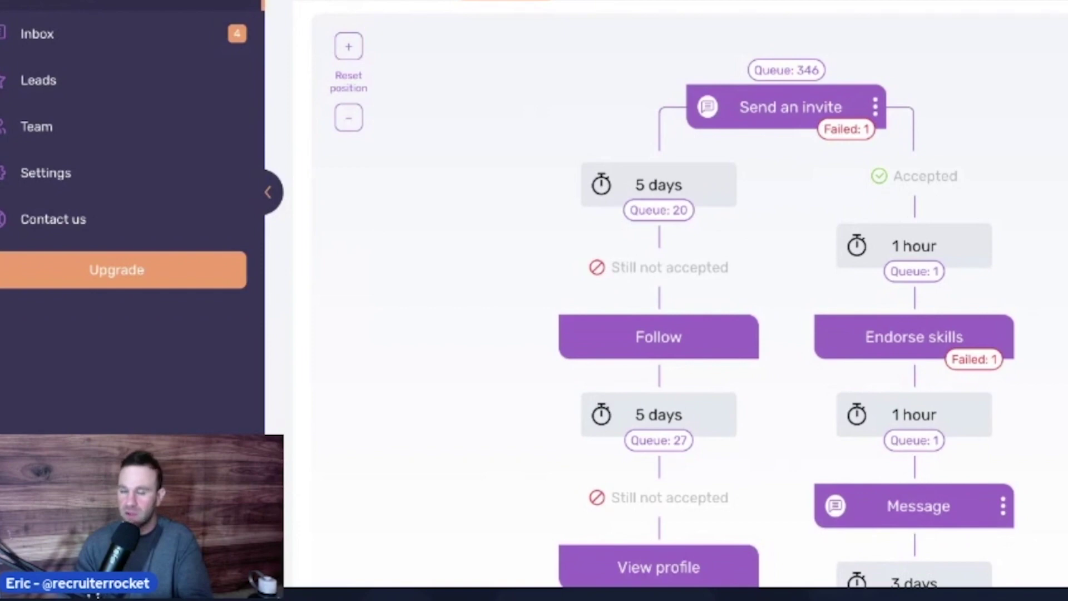
scroll(659, 334, down, 1)
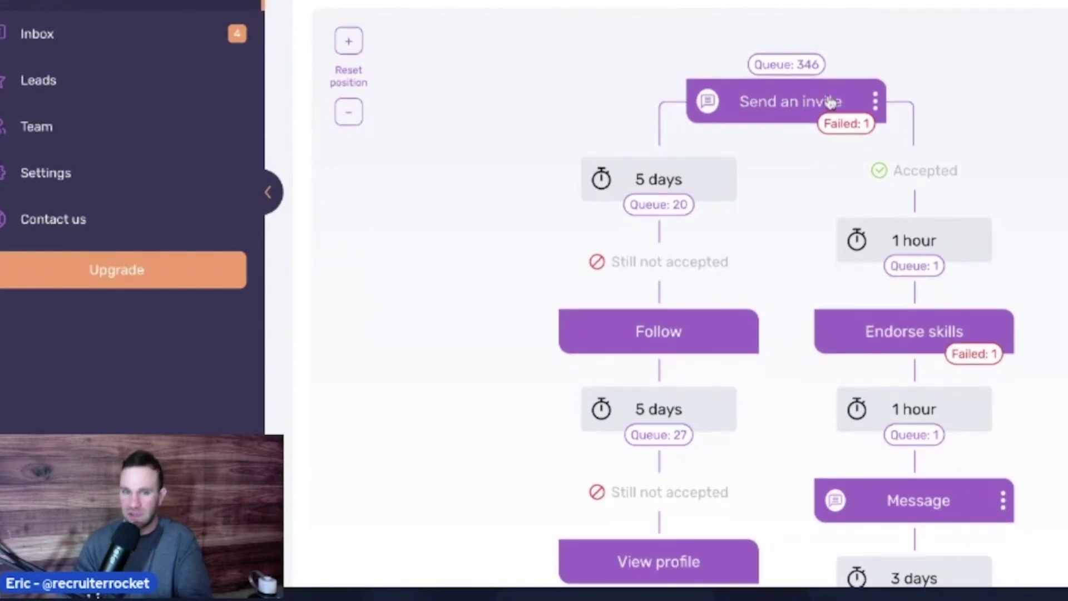